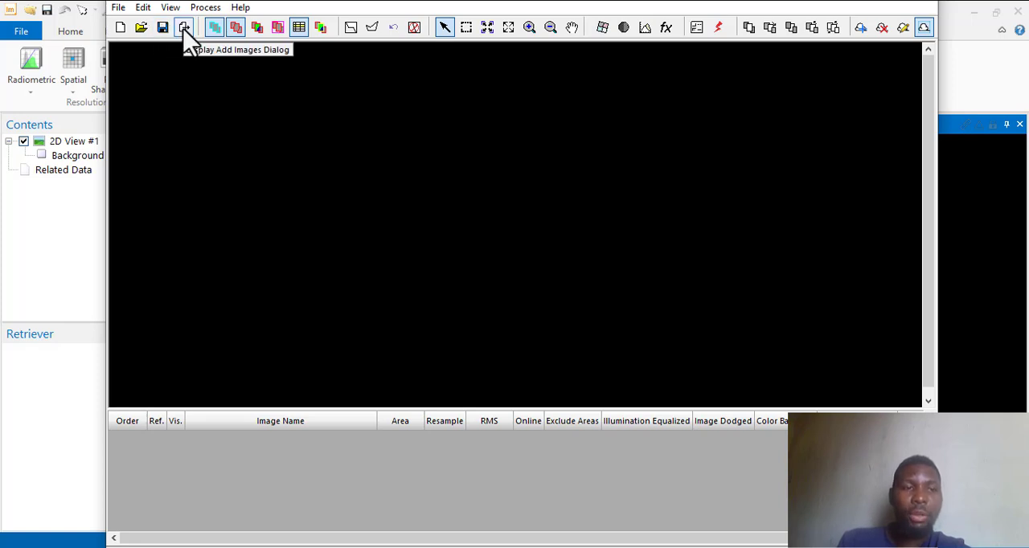
# Add the tiles n04_e005_1arc_v3.tif through n07_e005_1arc_v3.tif from the mutari folder, excluding the two duplicates marked (1).
pyautogui.click(185, 32)
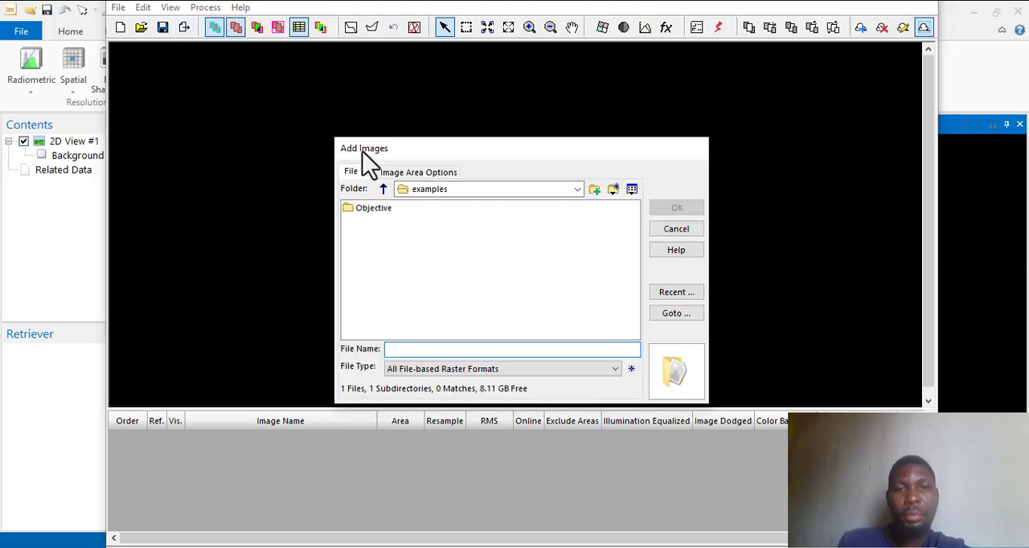
pyautogui.click(577, 190)
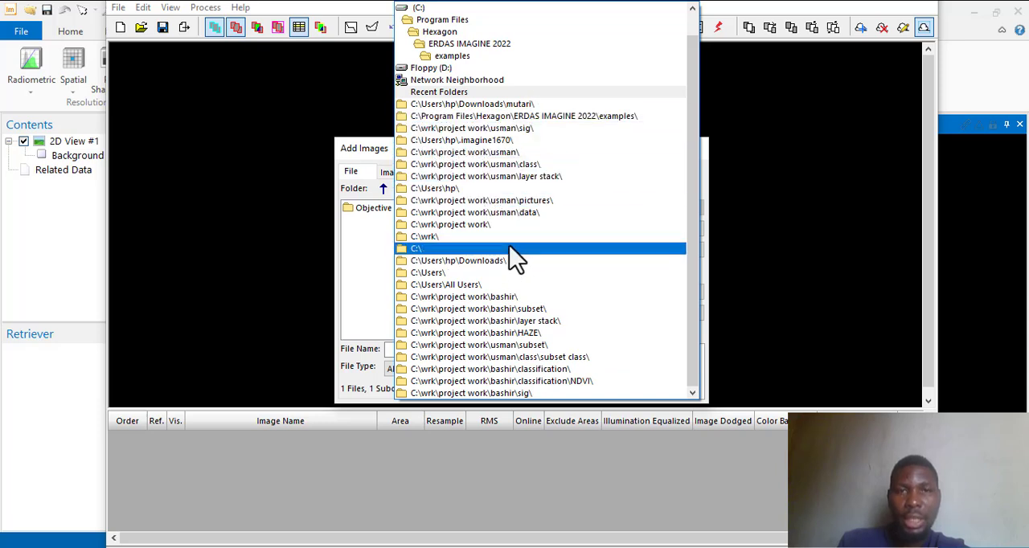
pyautogui.click(508, 105)
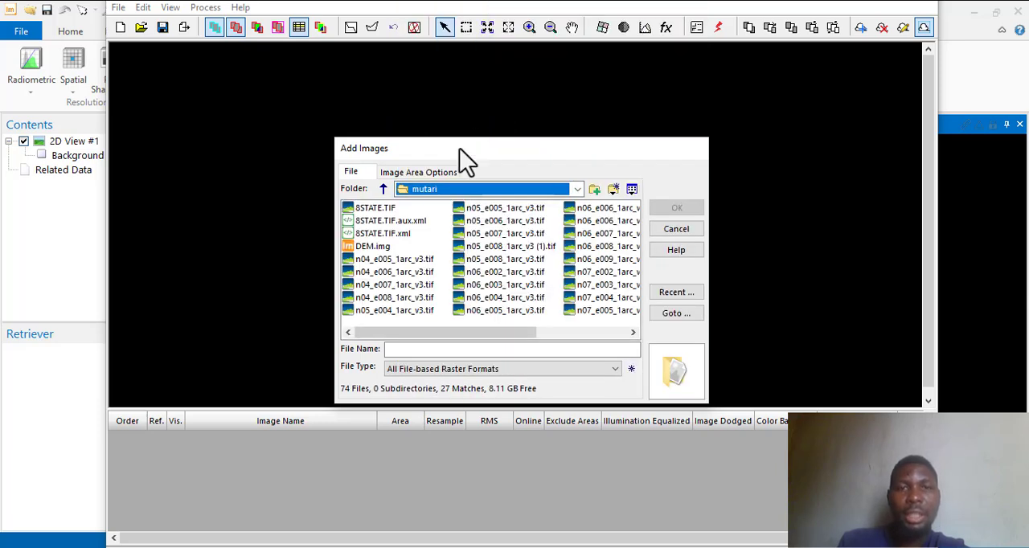
pyautogui.click(394, 259)
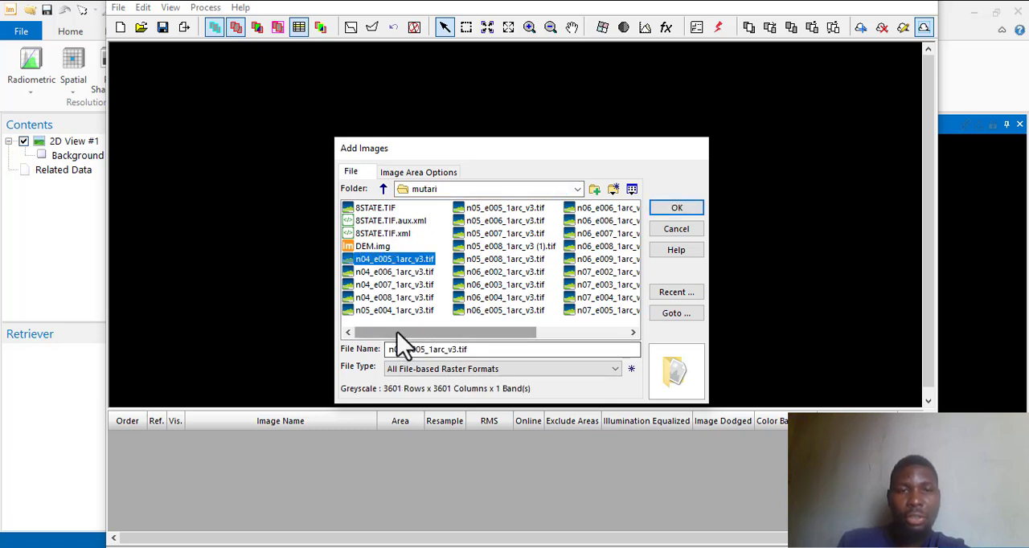
pyautogui.moveTo(394, 332); pyautogui.dragTo(562, 335)
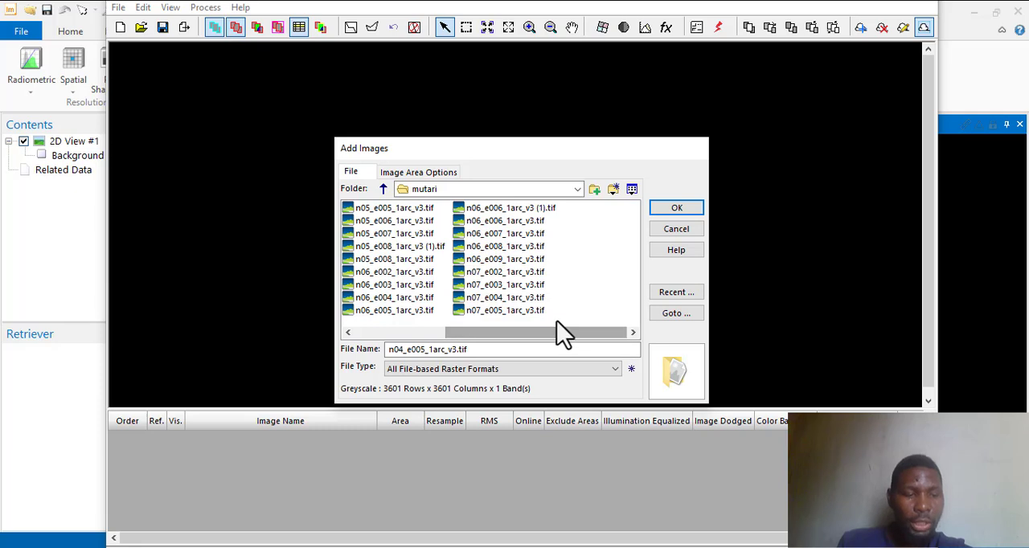
pyautogui.keyDown('shift'); pyautogui.click(510, 311); pyautogui.keyUp('shift')
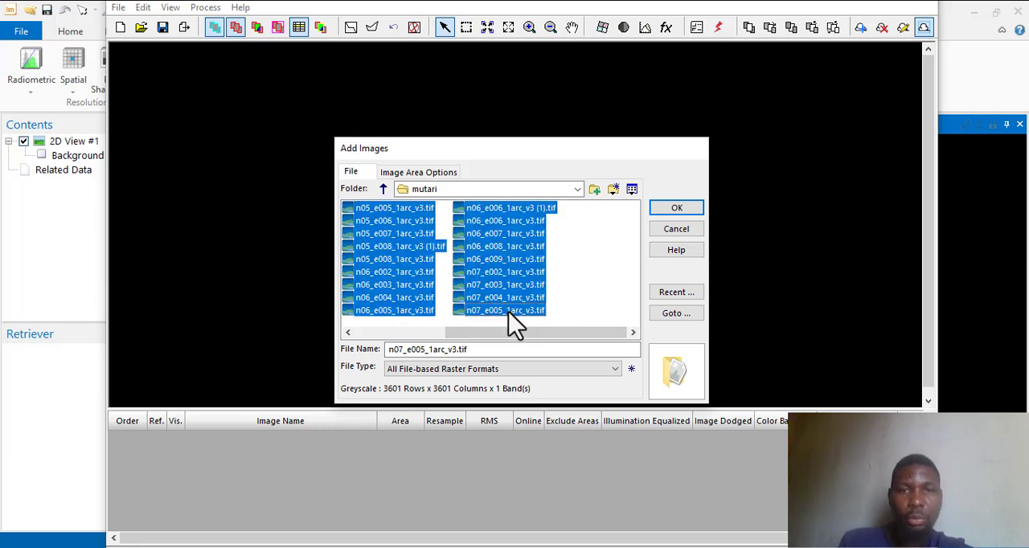
pyautogui.keyDown('ctrl'); pyautogui.click(494, 211); pyautogui.keyUp('ctrl')
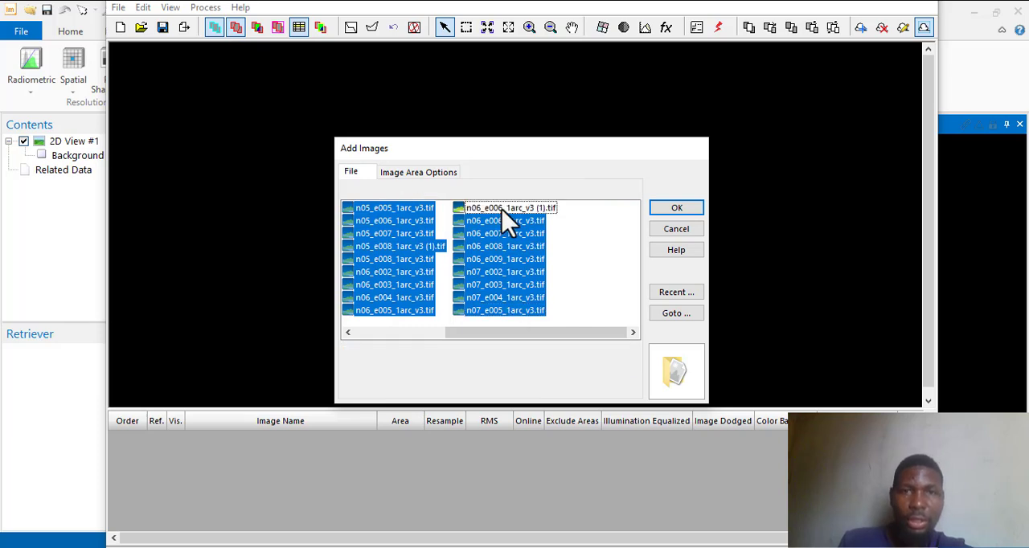
pyautogui.keyDown('ctrl'); pyautogui.click(426, 247); pyautogui.keyUp('ctrl')
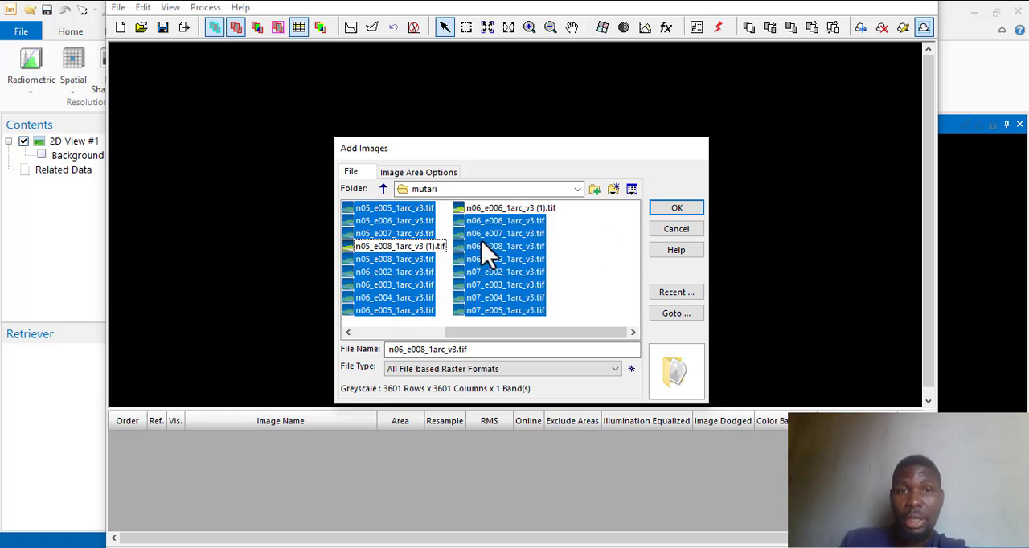
pyautogui.click(675, 212)
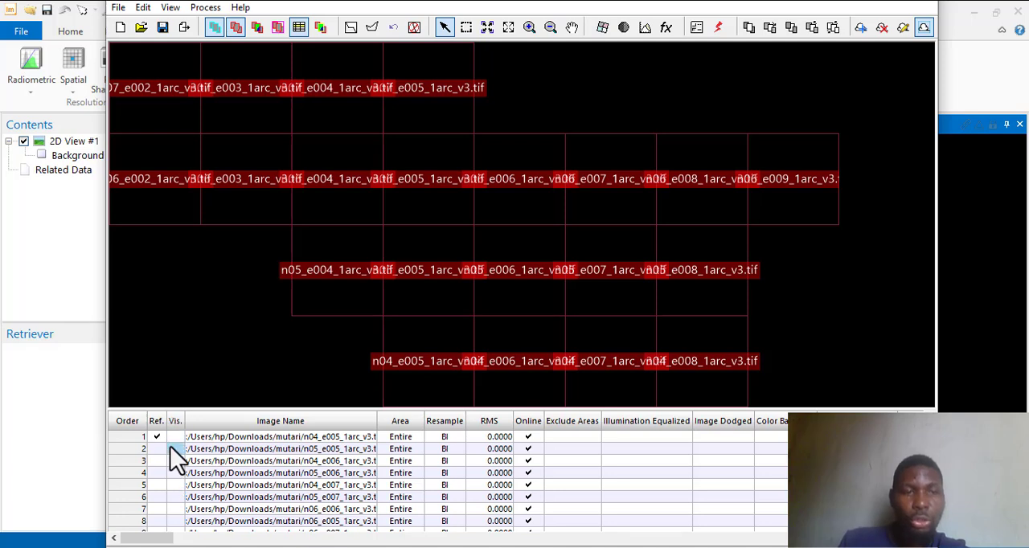
# Turn on visibility for images 1 to 7 in the image list.
pyautogui.click(176, 448)
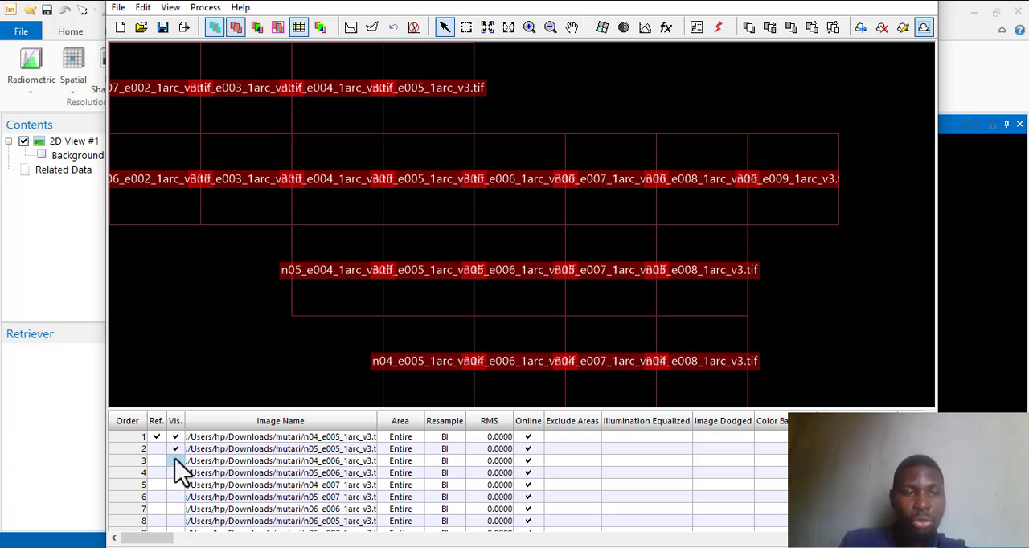
pyautogui.click(176, 461)
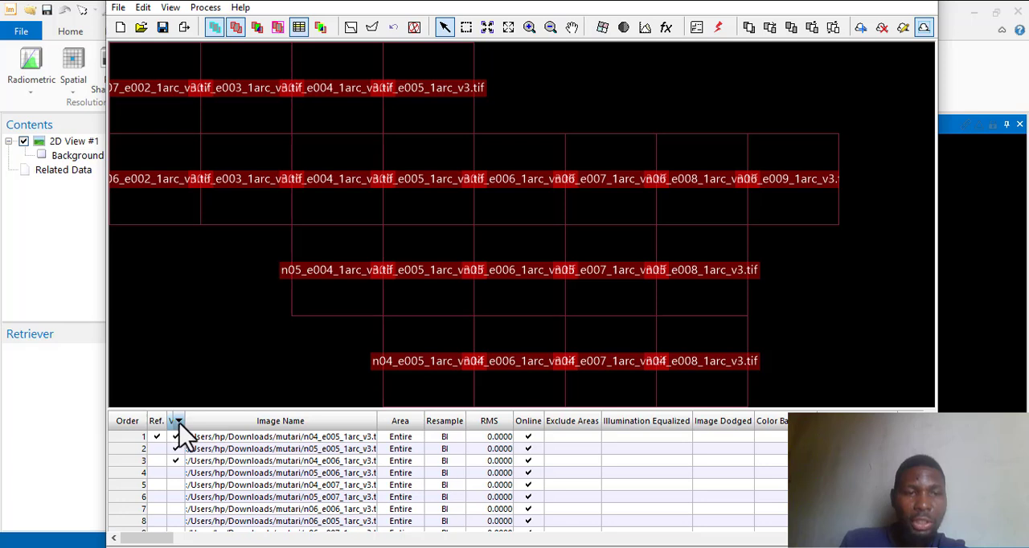
pyautogui.click(176, 495)
pyautogui.click(175, 509)
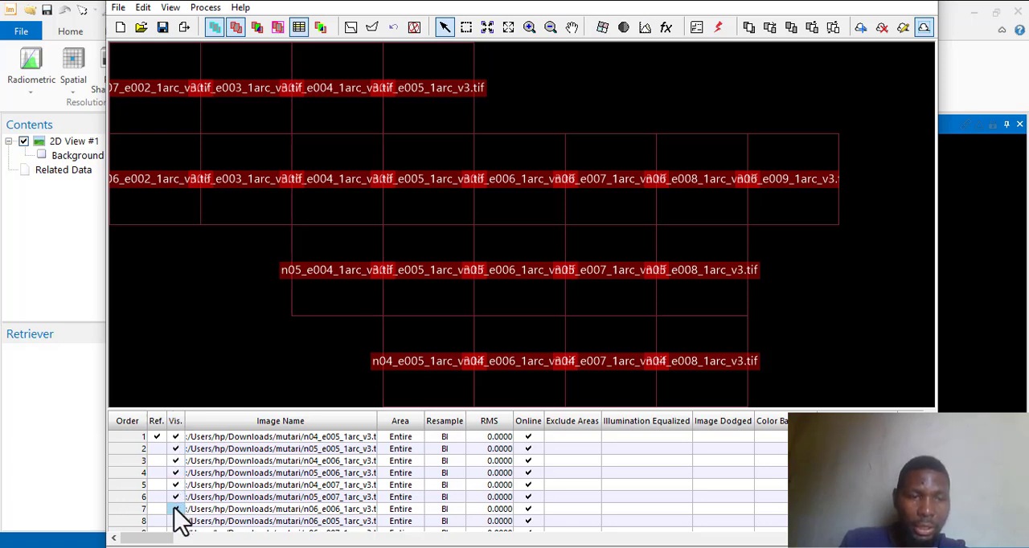
# Turn on visibility for the last four images, 18 to 21, in the image list.
pyautogui.scroll(-2, 174, 509)
pyautogui.scroll(-5, 177, 518)
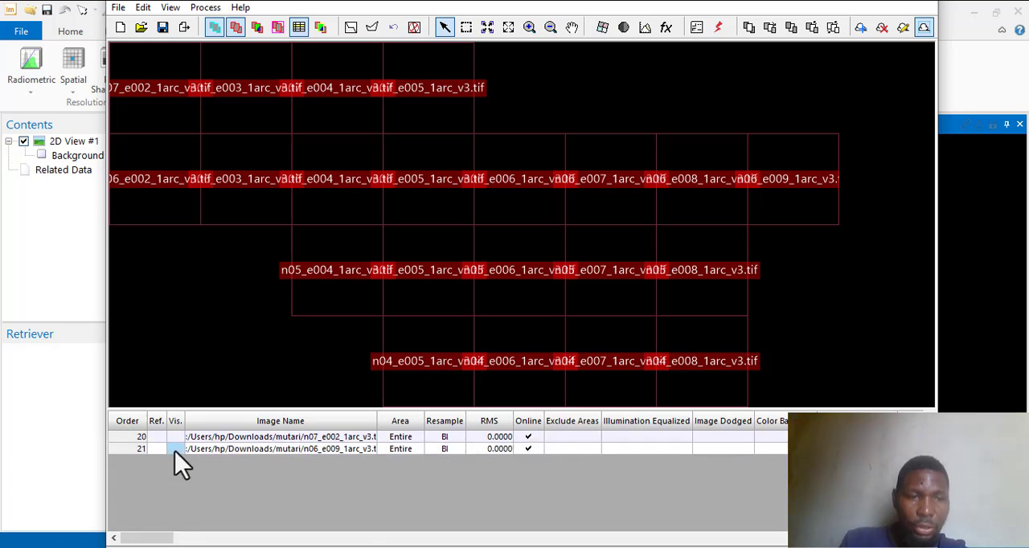
pyautogui.scroll(6, 179, 457)
pyautogui.scroll(-6, 180, 487)
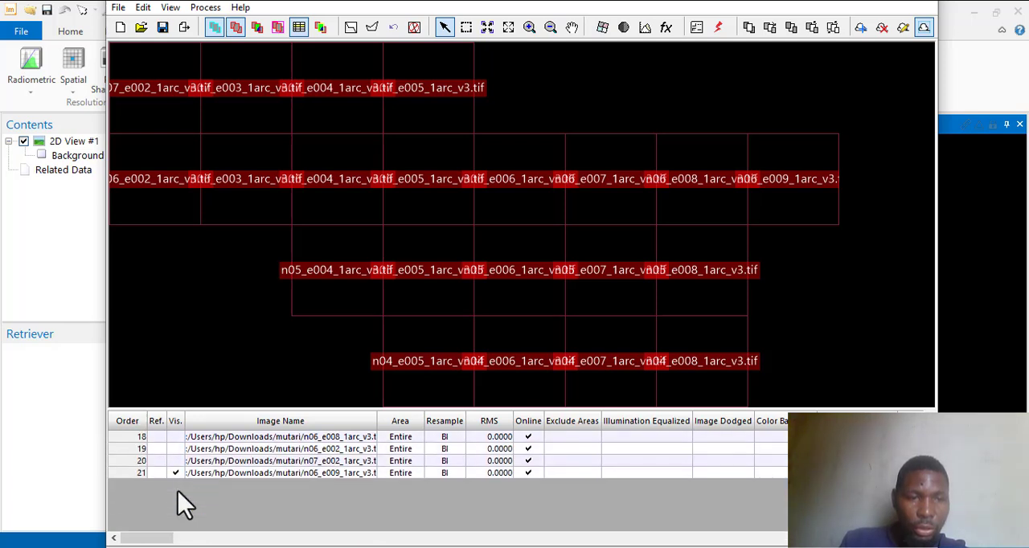
pyautogui.click(175, 471)
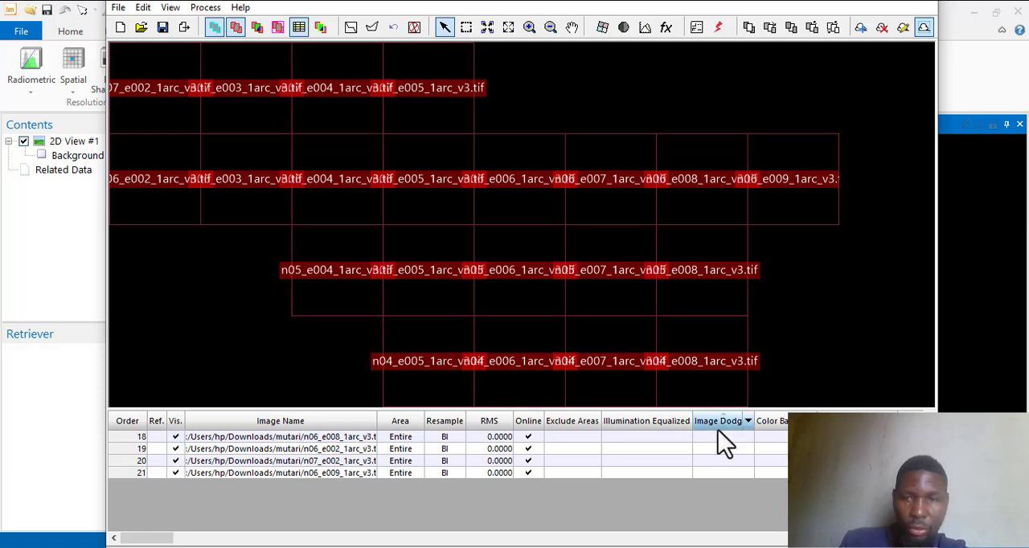
# Turn on visibility for images 10 to 17 in the image list.
pyautogui.scroll(3, 450, 482)
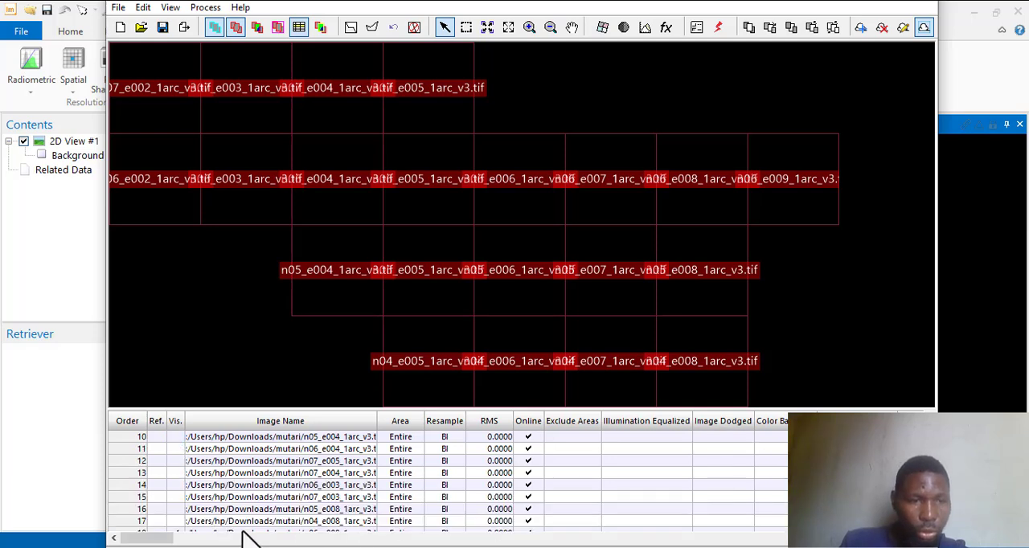
pyautogui.click(175, 521)
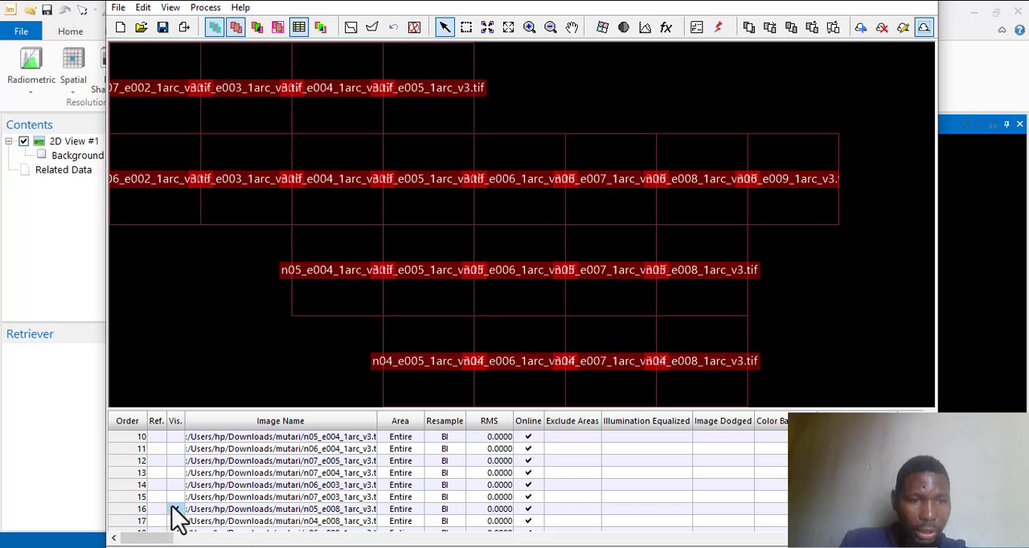
pyautogui.click(175, 509)
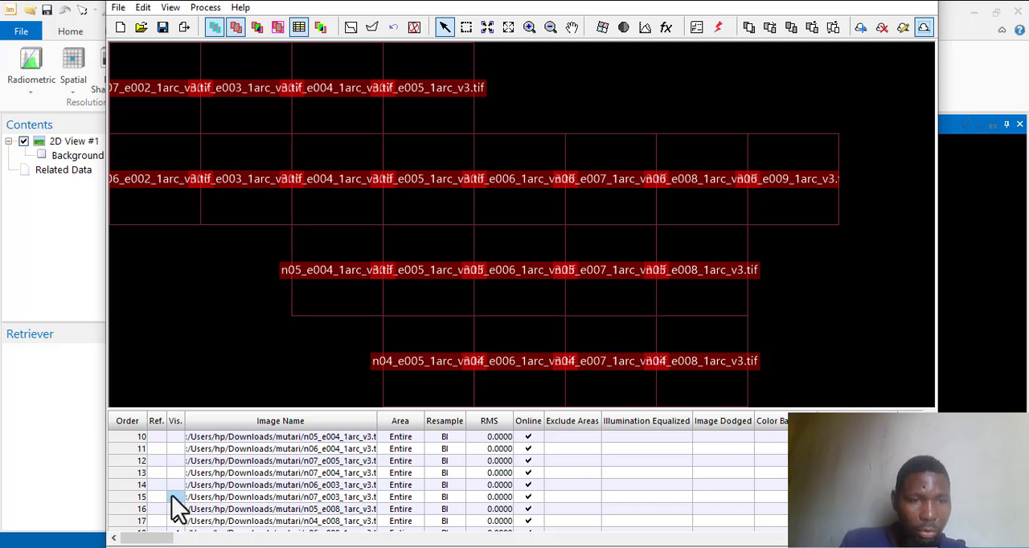
pyautogui.click(175, 449)
pyautogui.click(175, 438)
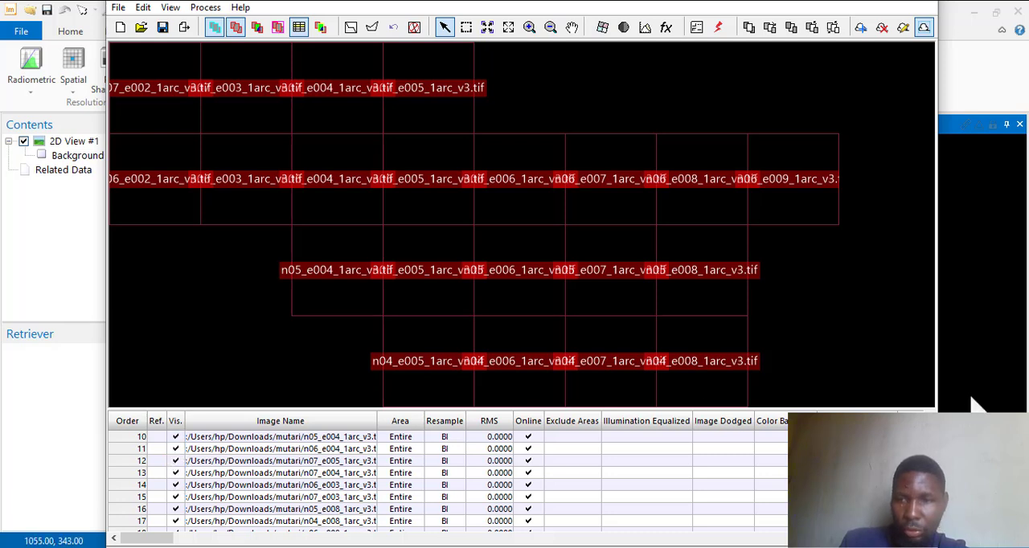
# Turn on visibility for the remaining images, 8 and 9, in the image list.
pyautogui.click(929, 416)
pyautogui.click(929, 416)
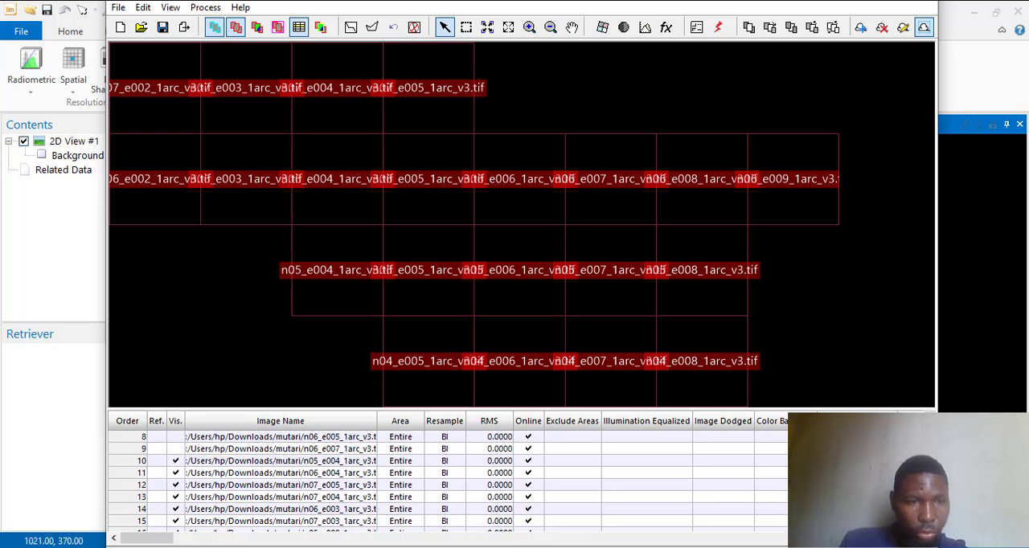
pyautogui.click(929, 416)
pyautogui.click(929, 416)
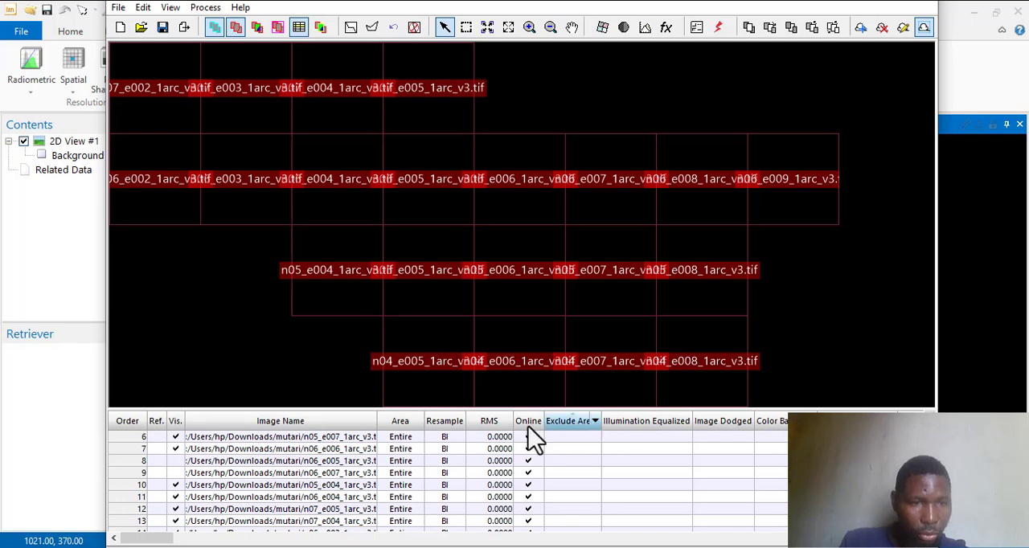
pyautogui.click(176, 463)
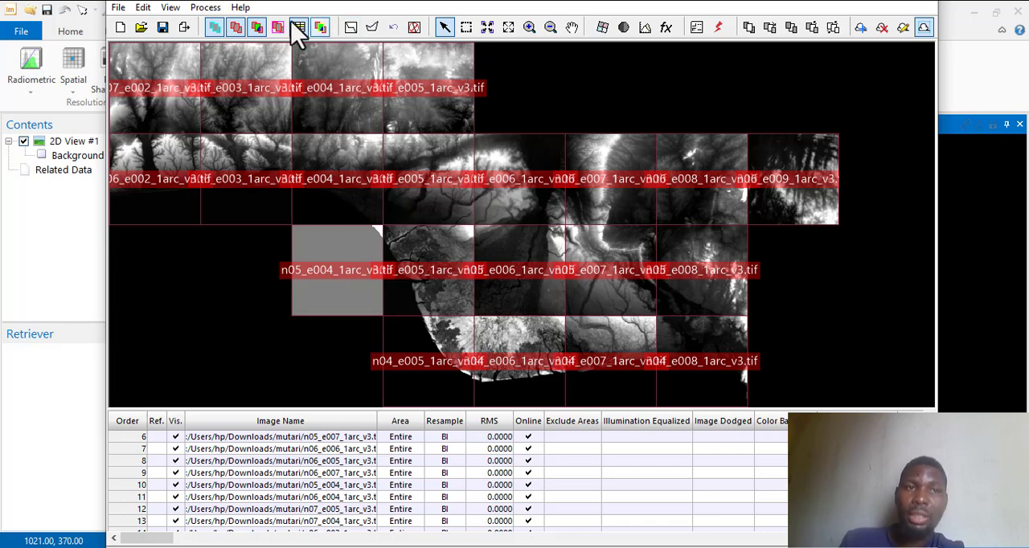
pyautogui.click(206, 8)
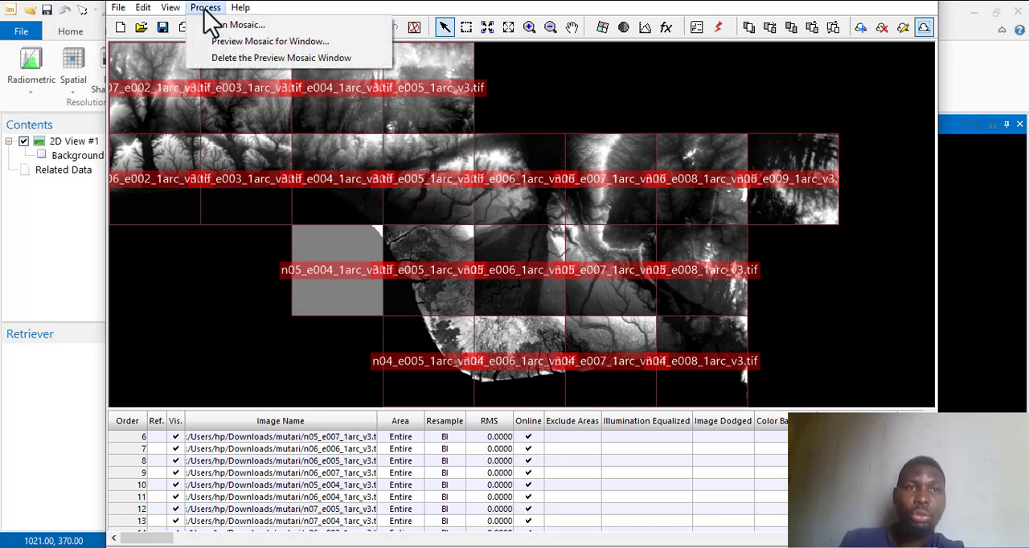
pyautogui.moveTo(241, 10)
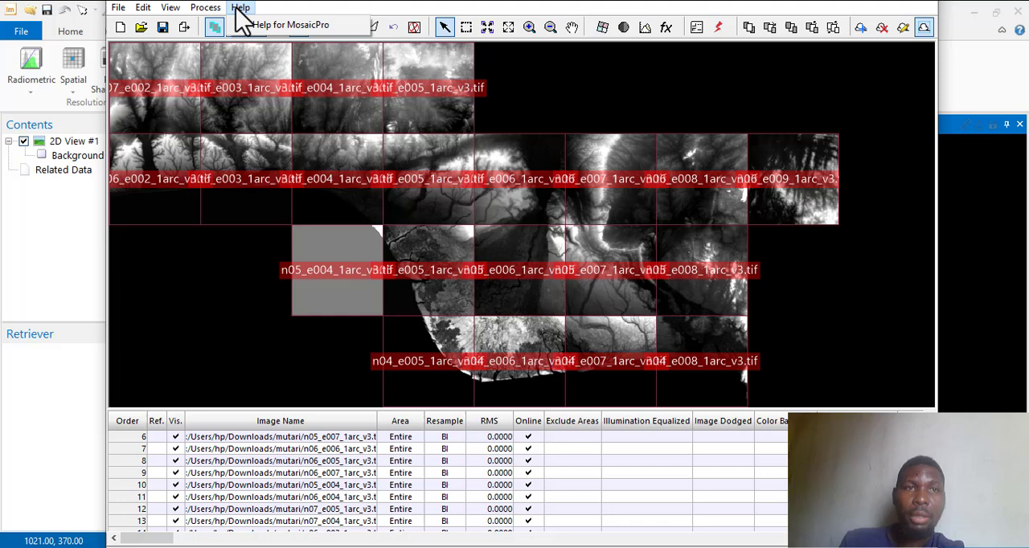
pyautogui.click(408, 6)
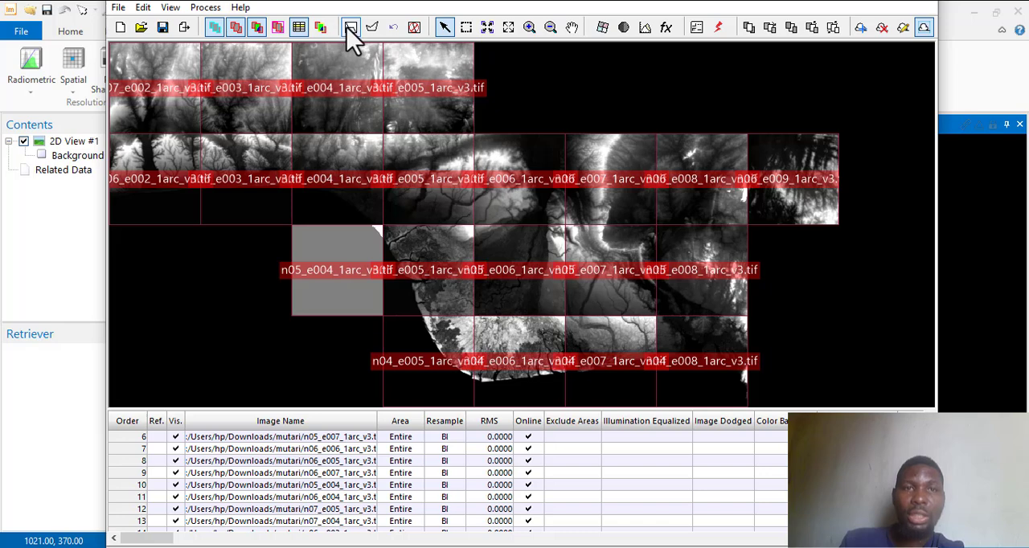
# Run the mosaic with the output saved as dem1 in IMAGINE Image format in the mutari folder.
pyautogui.click(207, 10)
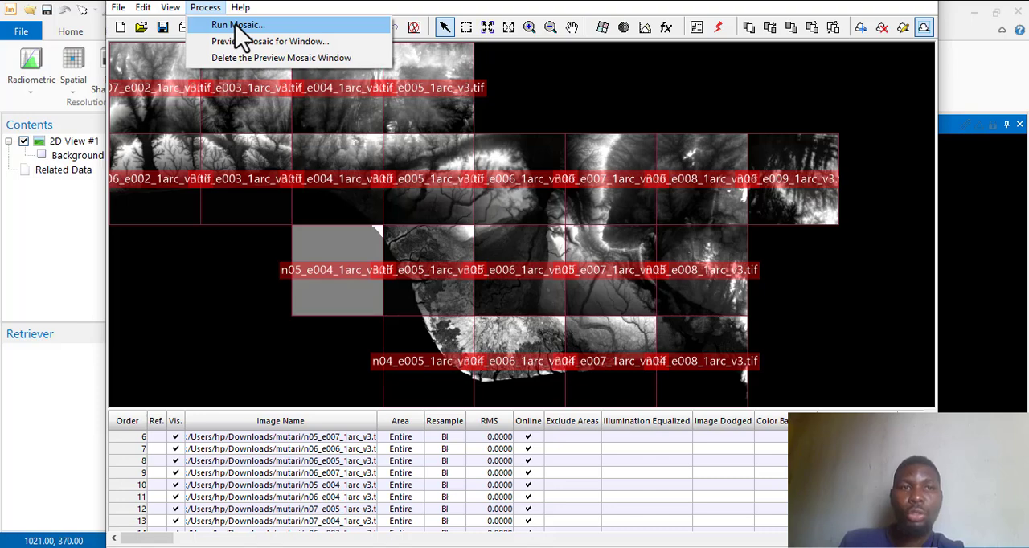
pyautogui.click(238, 30)
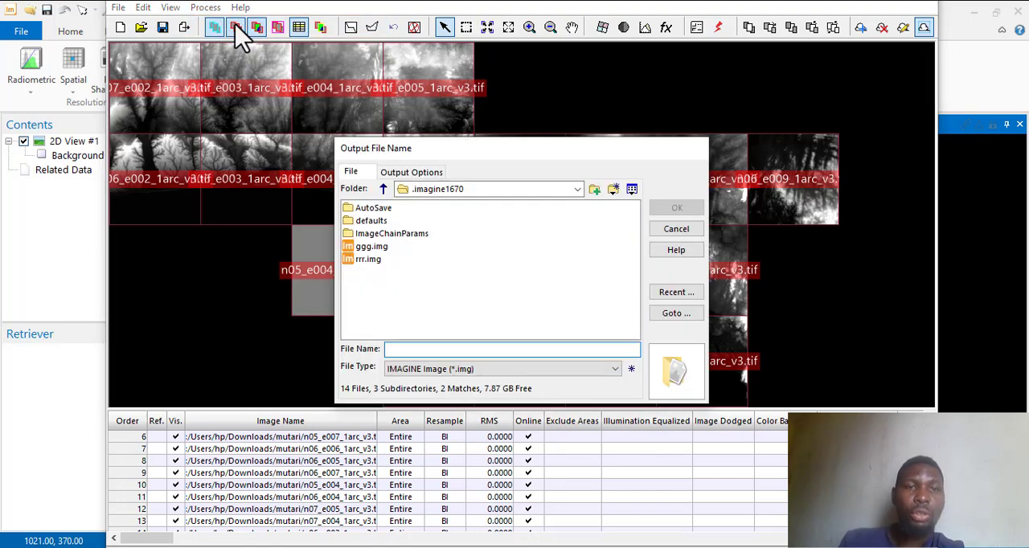
pyautogui.click(577, 190)
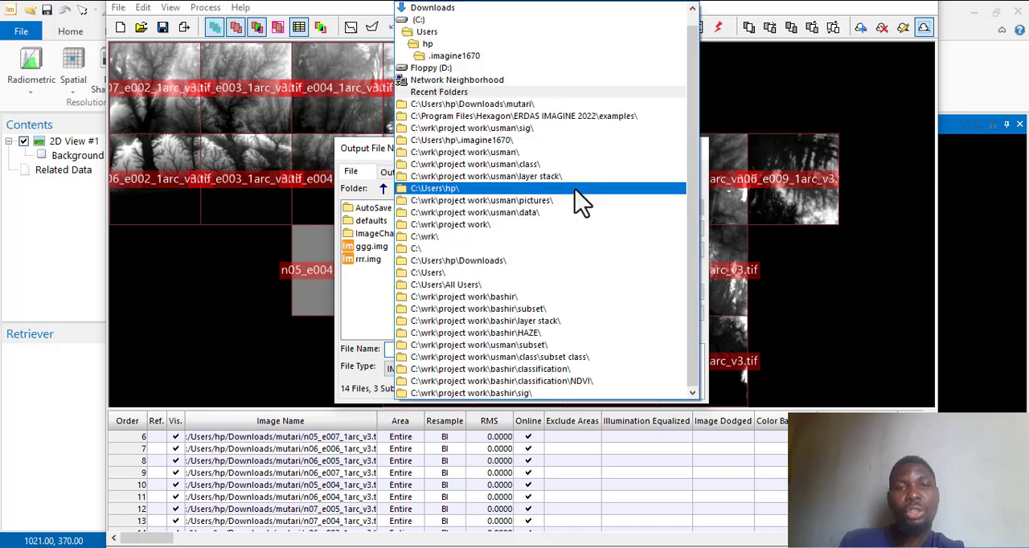
pyautogui.click(521, 104)
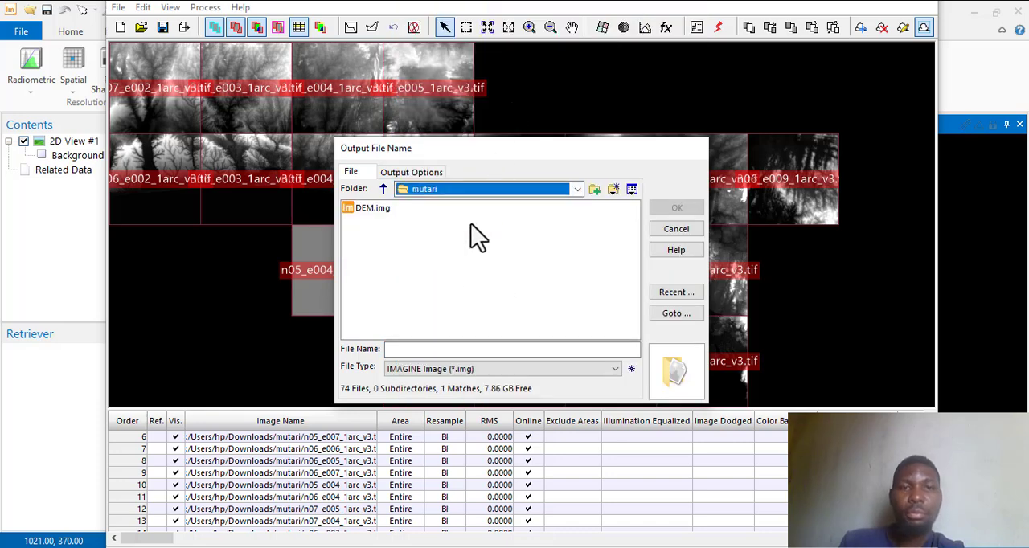
pyautogui.click(406, 351)
pyautogui.write('d')
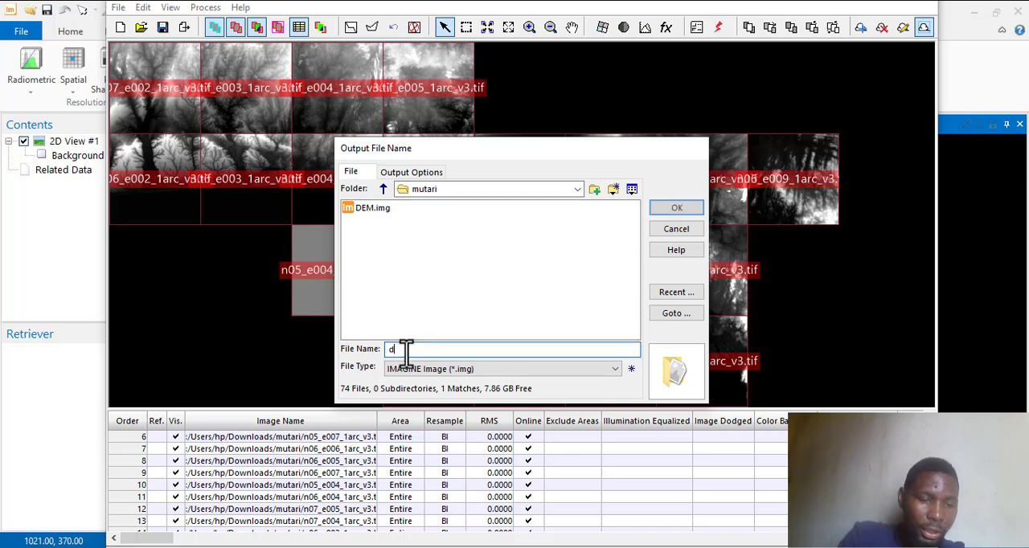
pyautogui.write('em1')
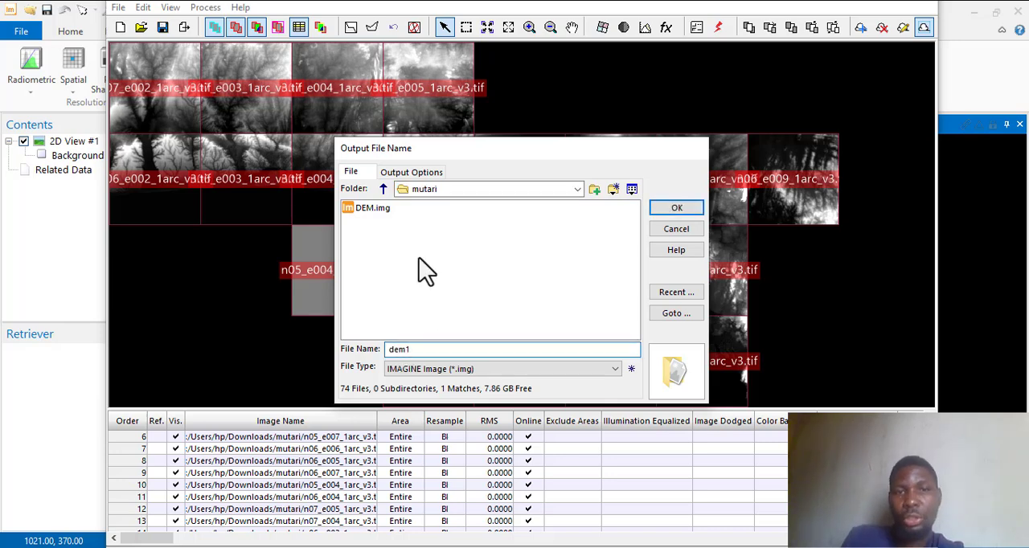
pyautogui.click(678, 209)
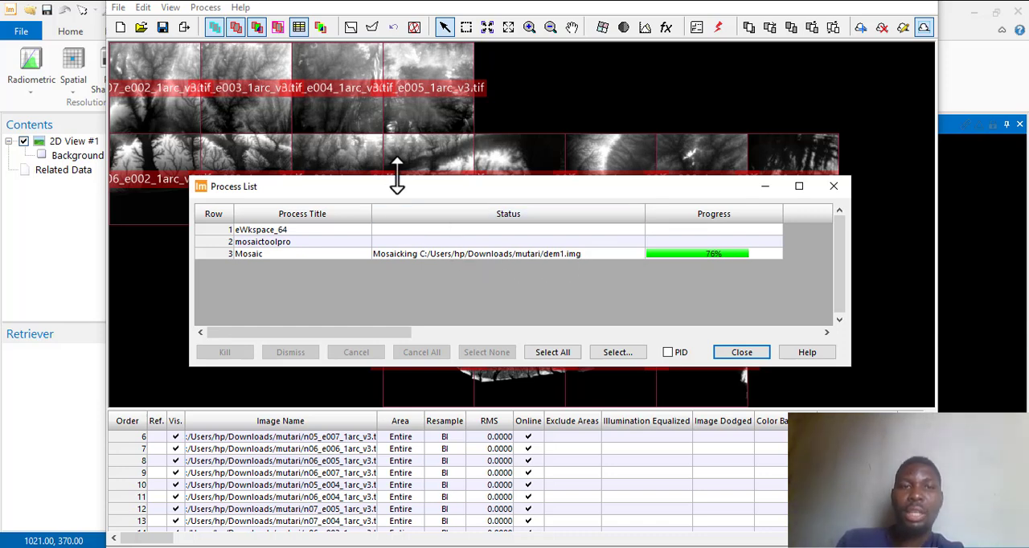
# Check the mosaic job's progress in the Process List and return to the mosaic window.
pyautogui.moveTo(409, 192)
pyautogui.mouseDown()
pyautogui.moveTo(474, 212)
pyautogui.moveTo(405, 175)
pyautogui.mouseUp()
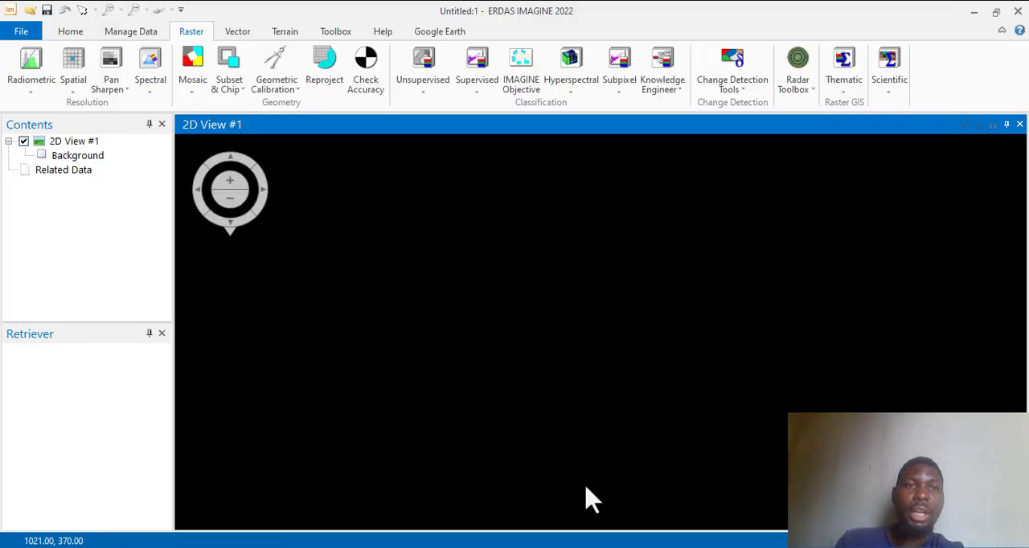
pyautogui.click(192, 93)
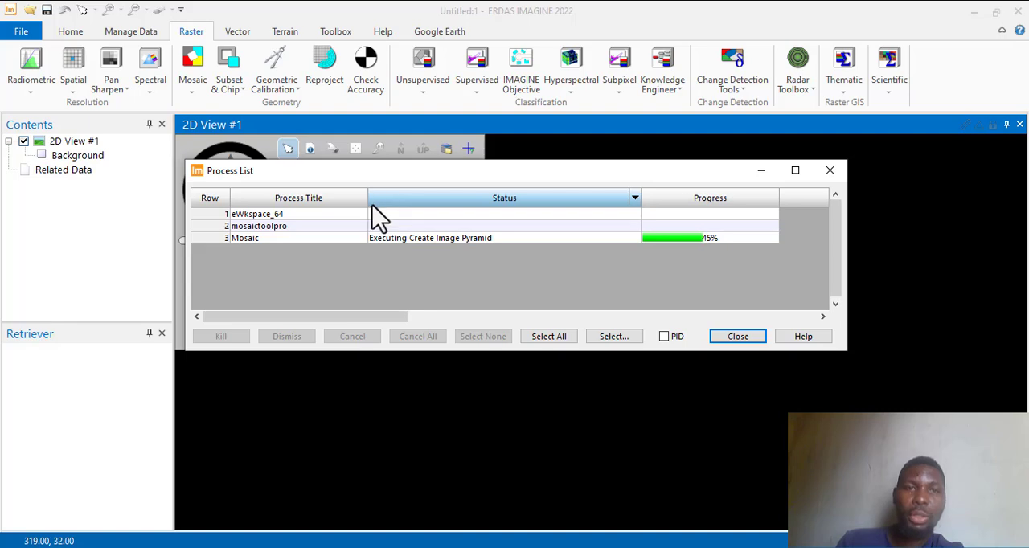
pyautogui.click(735, 547)
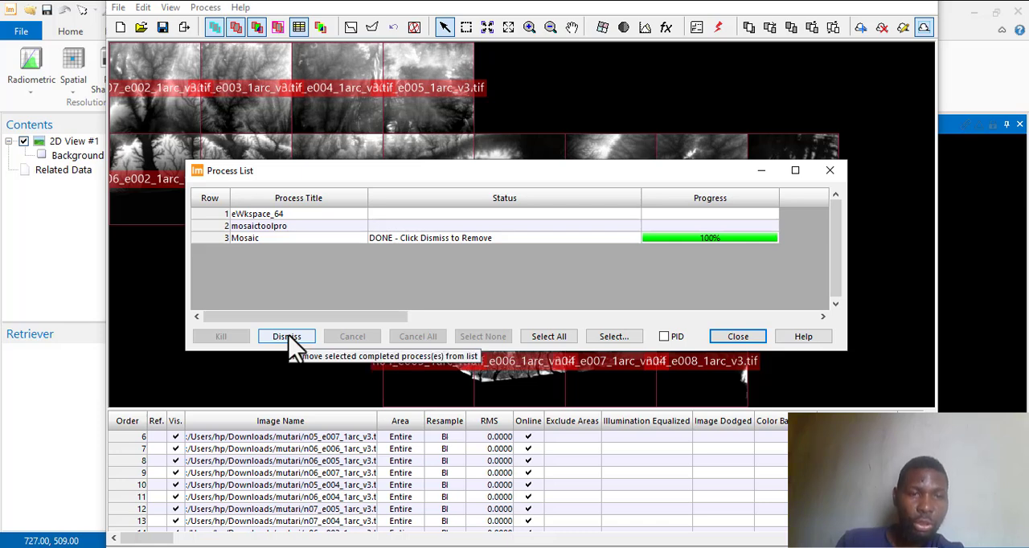
# Dismiss the completed Mosaic job, close the Process List and return to the main 2D view window.
pyautogui.click(290, 337)
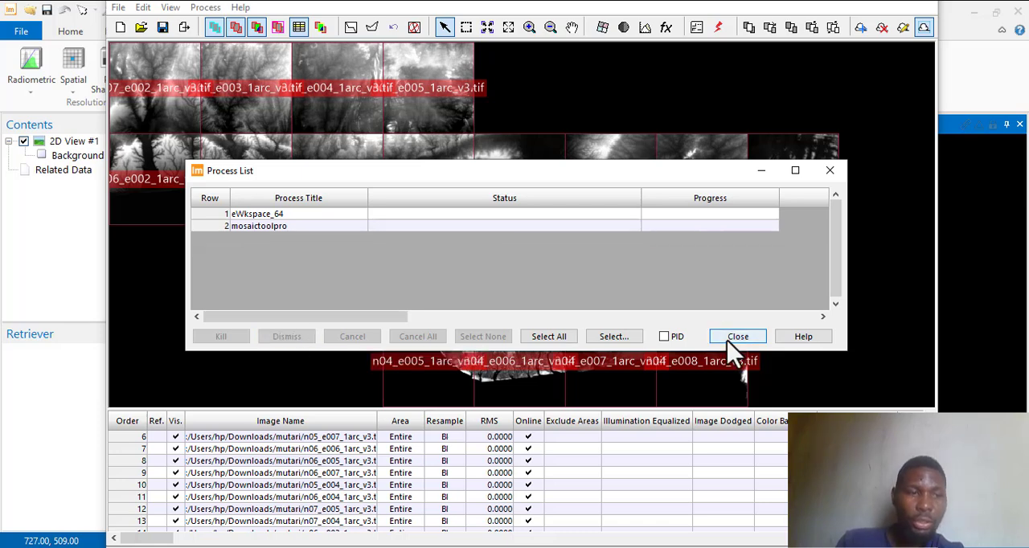
pyautogui.click(733, 338)
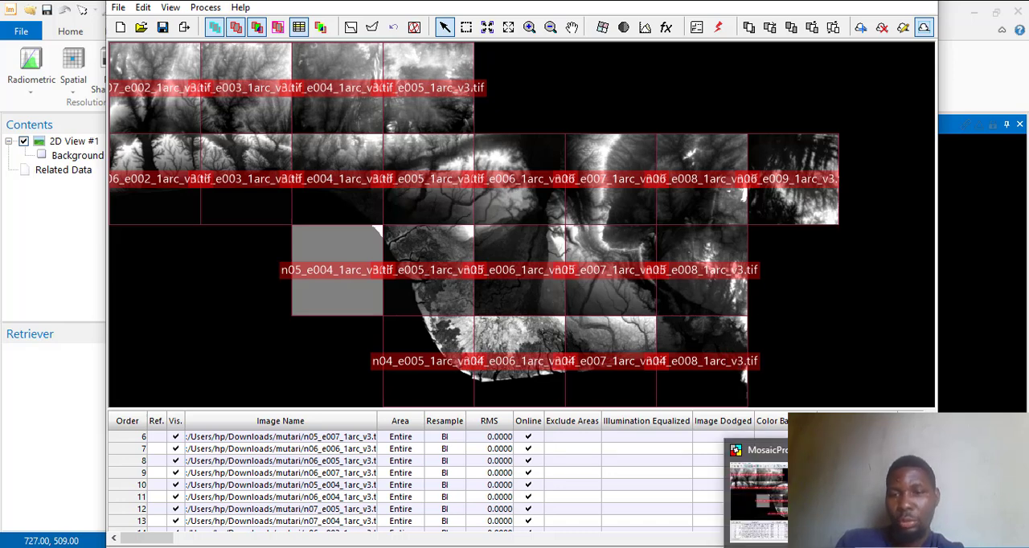
pyautogui.click(693, 546)
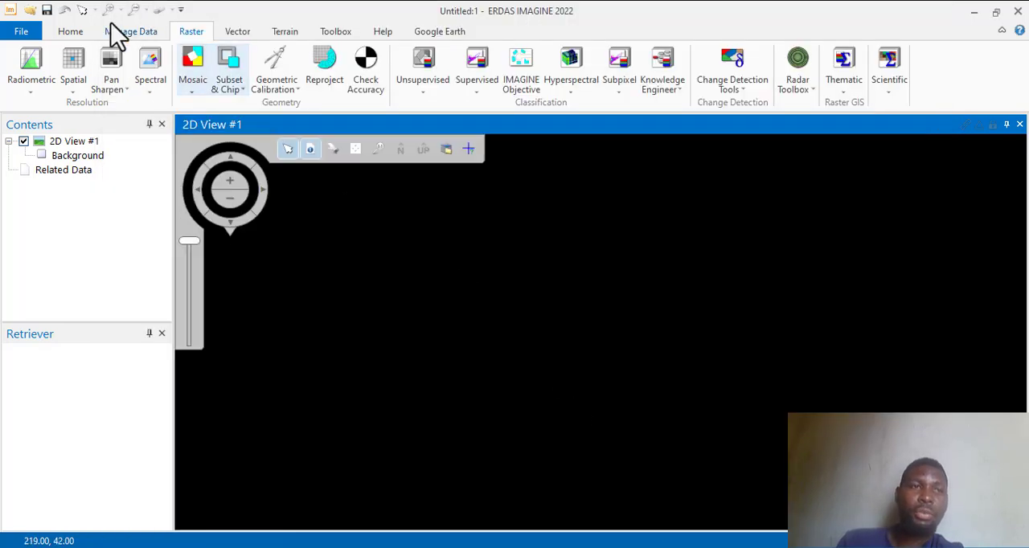
# Open the recent document dem1.img from the mutari folder in the 2D view and fit its layer to the window.
pyautogui.click(19, 34)
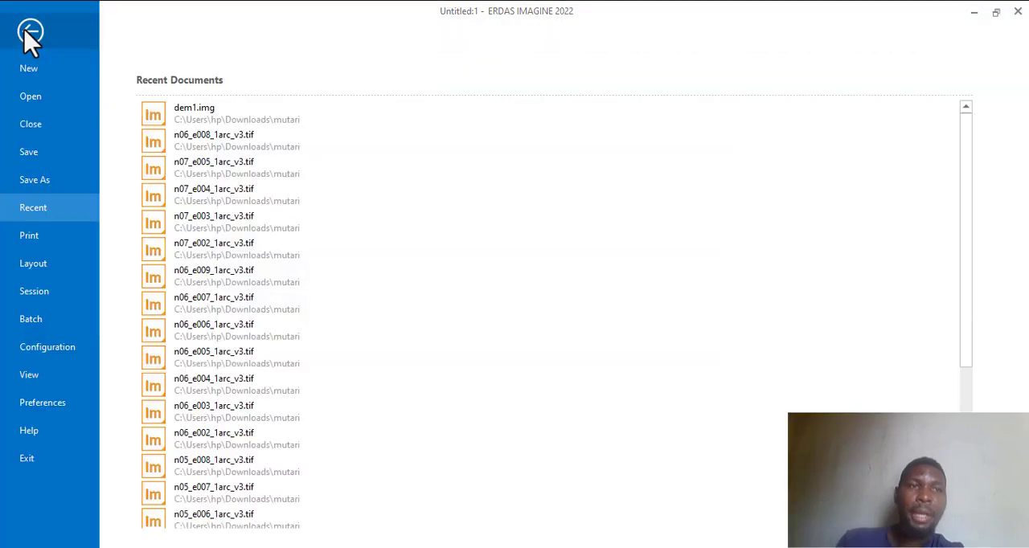
pyautogui.click(208, 120)
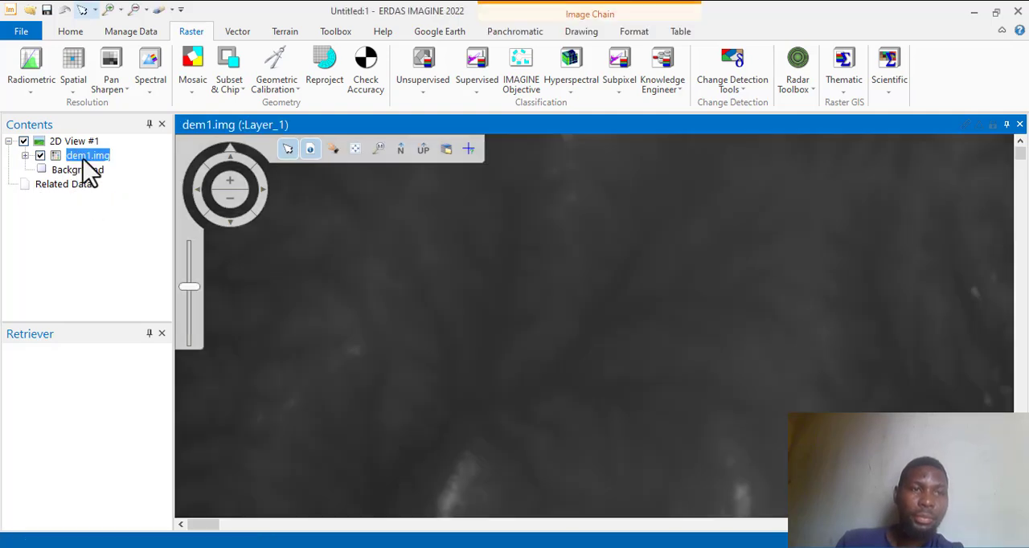
pyautogui.rightClick(84, 159)
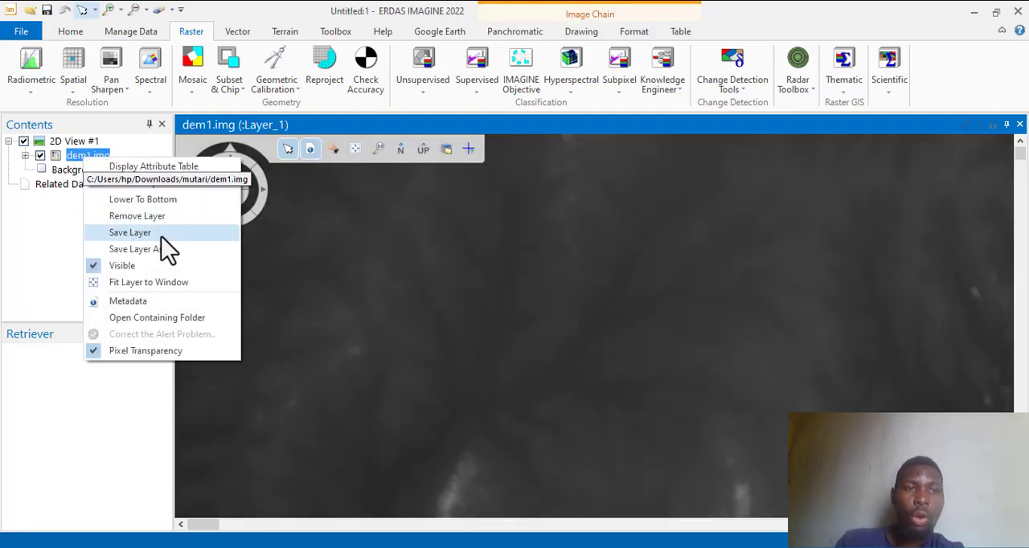
pyautogui.click(153, 283)
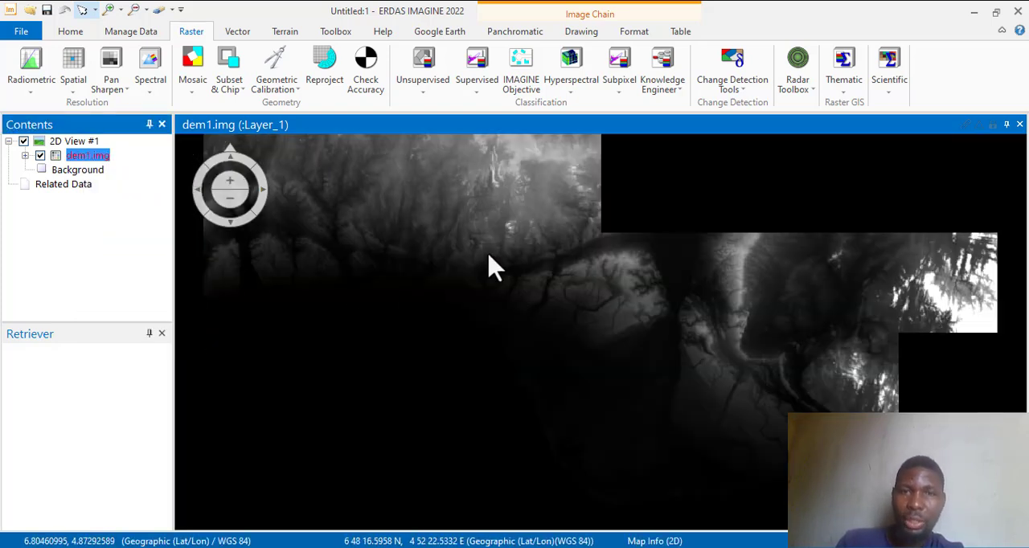
pyautogui.moveTo(488, 254); pyautogui.dragTo(627, 294)
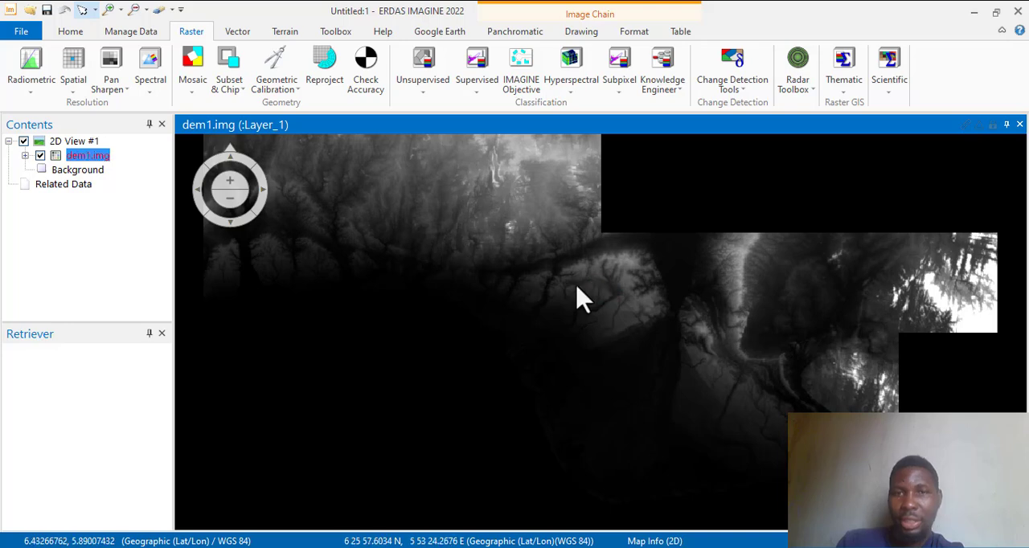